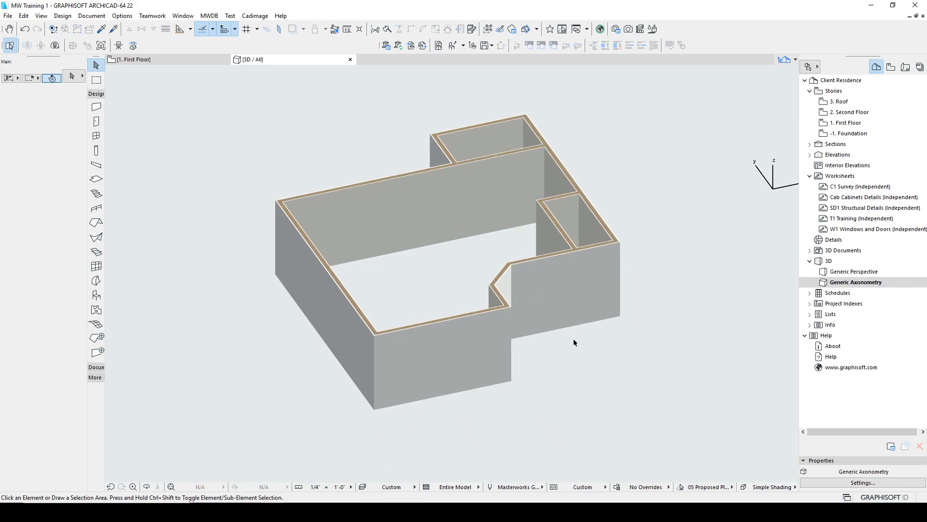
# Step: Examine the house walls in the 3D axonometric view from several sides and distances
pyautogui.keyDown('shift'); pyautogui.moveTo(554, 352); pyautogui.dragTo(591, 325, button='middle'); pyautogui.keyUp('shift')
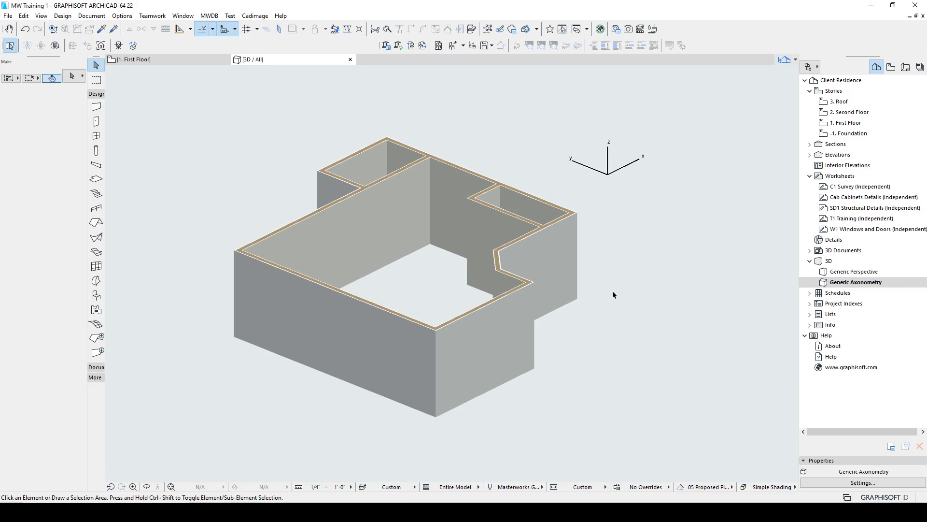
pyautogui.keyDown('shift'); pyautogui.moveTo(617, 290); pyautogui.dragTo(632, 326, button='middle'); pyautogui.keyUp('shift')
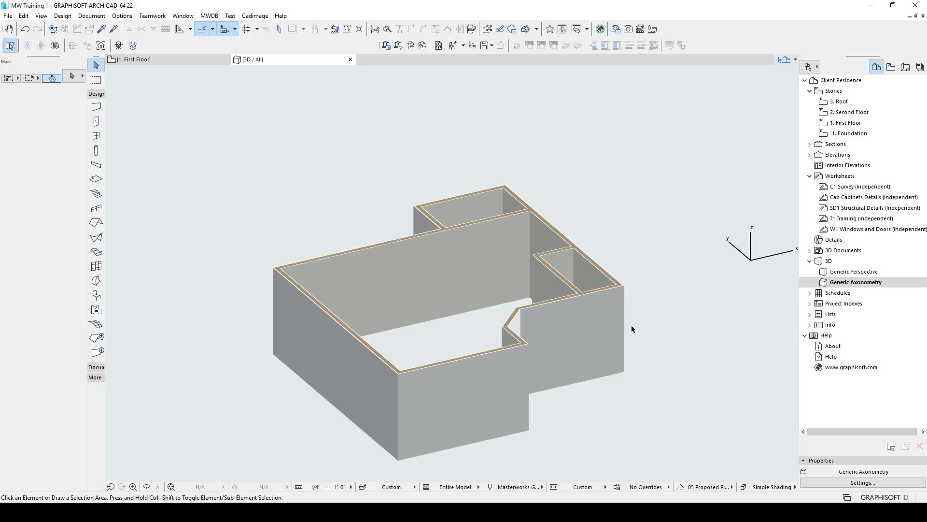
pyautogui.keyDown('shift'); pyautogui.moveTo(706, 318); pyautogui.dragTo(508, 319, button='middle'); pyautogui.keyUp('shift')
pyautogui.keyDown('shift'); pyautogui.moveTo(292, 318); pyautogui.dragTo(309, 276, button='middle'); pyautogui.keyUp('shift')
pyautogui.scroll(3, 309, 277)
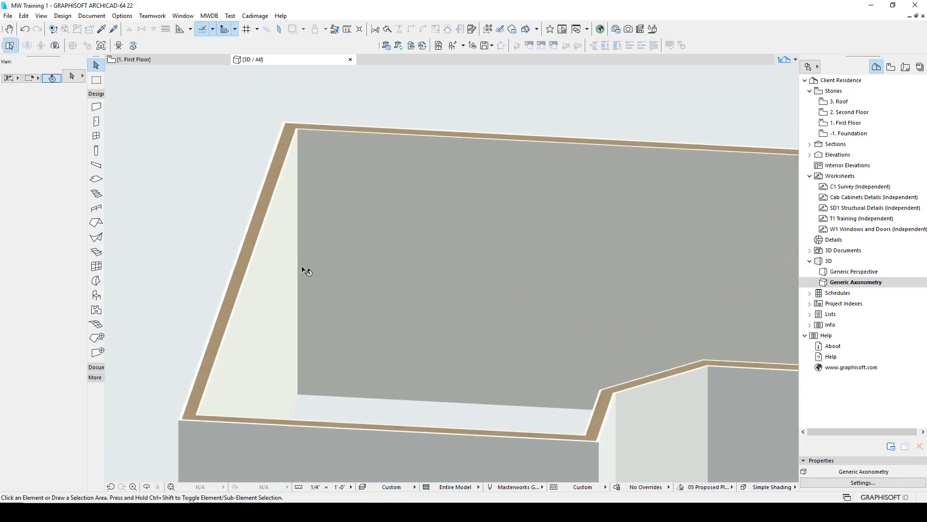
pyautogui.scroll(-5, 563, 314)
pyautogui.scroll(6, 486, 242)
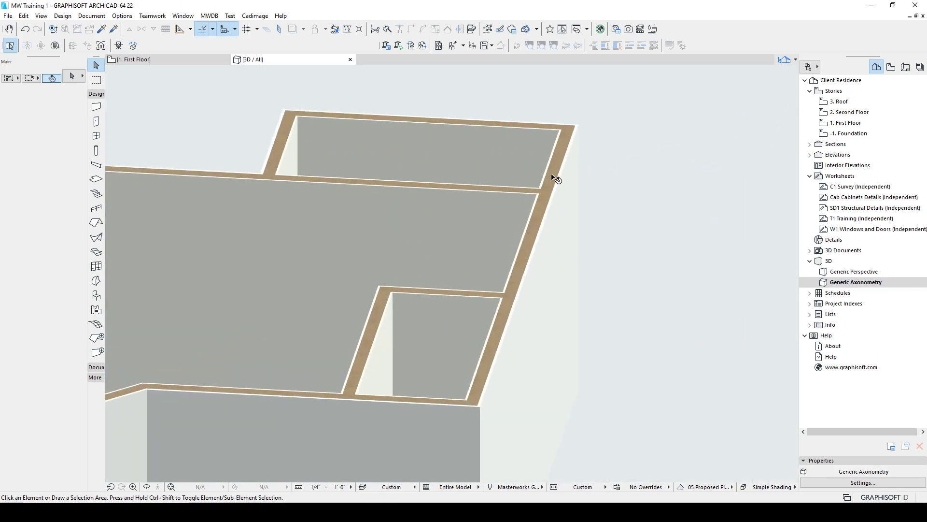
pyautogui.scroll(-7, 558, 145)
pyautogui.moveTo(522, 227); pyautogui.dragTo(344, 387, button='middle')
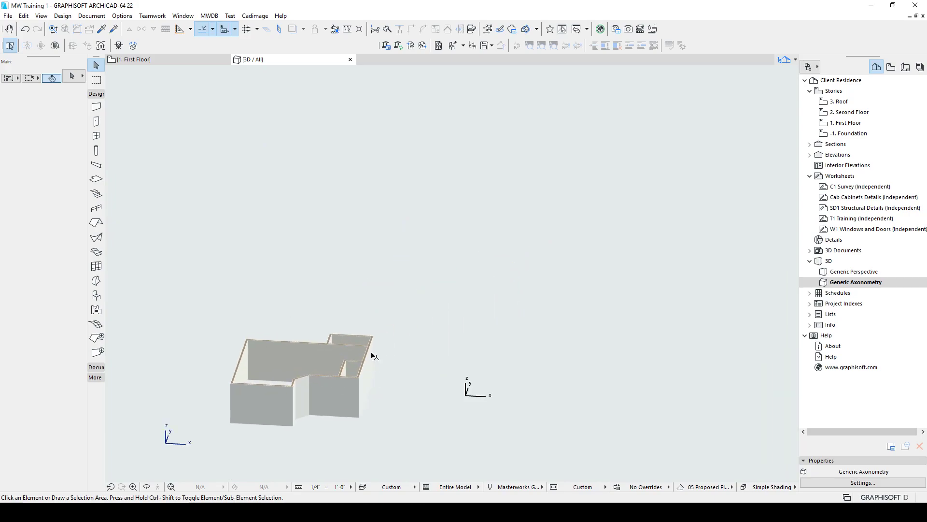
pyautogui.scroll(10, 374, 356)
pyautogui.scroll(-10, 385, 319)
pyautogui.keyDown('shift'); pyautogui.moveTo(268, 322); pyautogui.dragTo(631, 281, button='middle'); pyautogui.keyUp('shift')
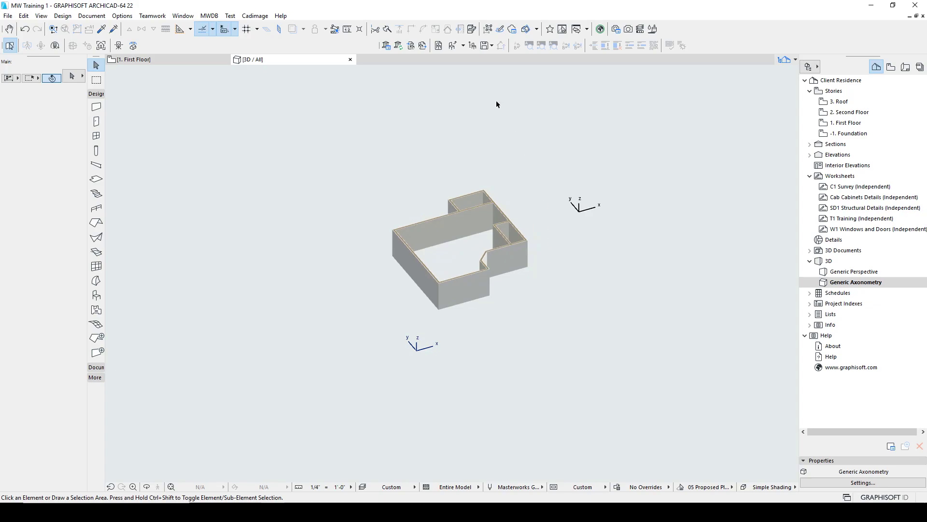
# Step: Turn on 3D Cutaway, then shift the vertical cutting plane in the large room and remove it
pyautogui.click(526, 32)
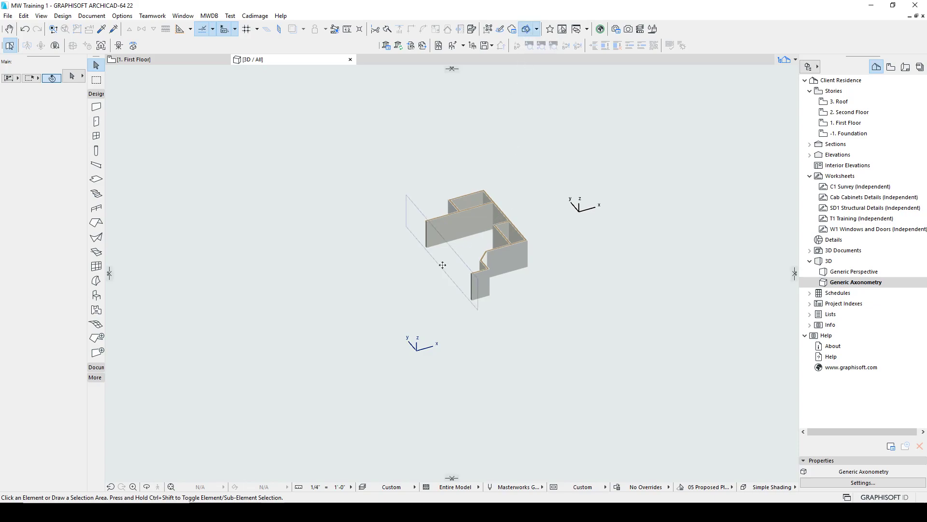
pyautogui.moveTo(453, 248); pyautogui.dragTo(385, 285)
pyautogui.click(393, 281)
pyautogui.moveTo(449, 255); pyautogui.dragTo(110, 272)
pyautogui.moveTo(497, 269); pyautogui.dragTo(385, 252, button='middle')
pyautogui.moveTo(443, 244); pyautogui.dragTo(545, 284, button='middle')
pyautogui.moveTo(371, 274); pyautogui.dragTo(536, 283, button='middle')
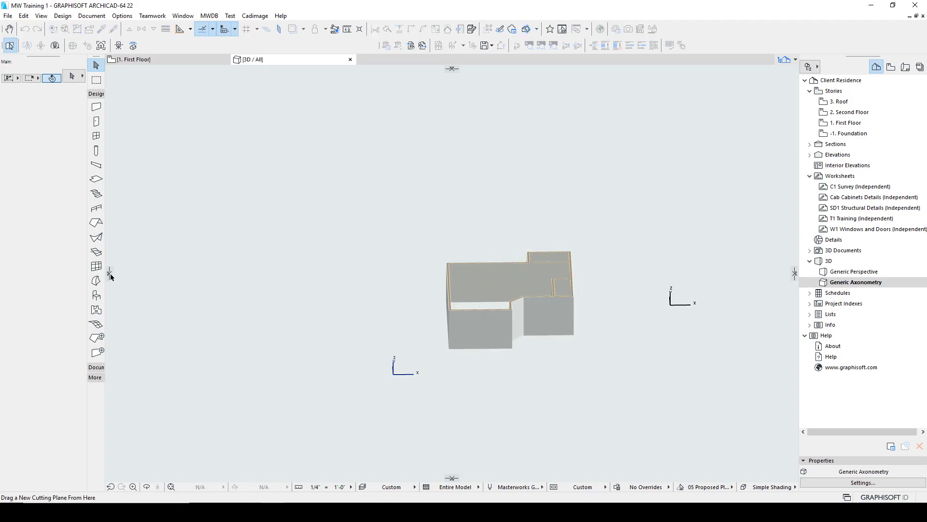
# Step: Cut the house walls with a new vertical cutting plane and move it deeper into the house along the X axis
pyautogui.moveTo(110, 276); pyautogui.dragTo(486, 306)
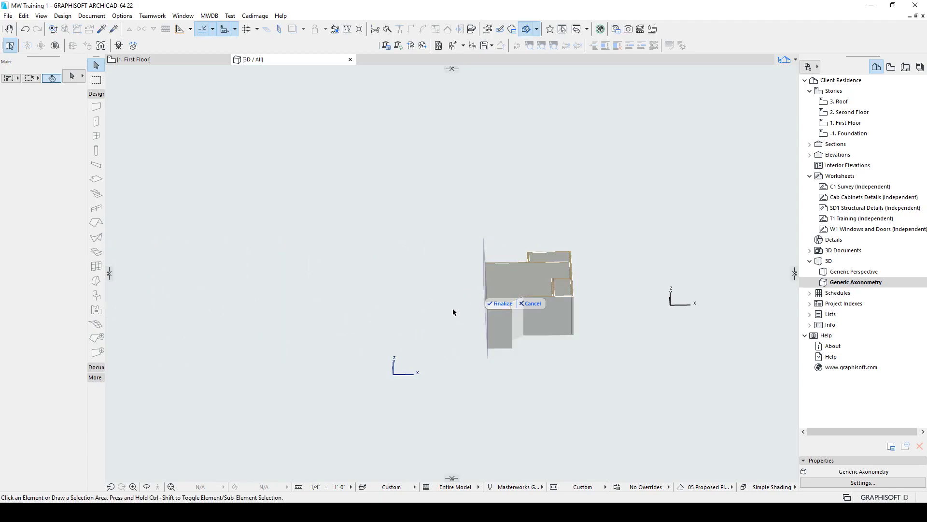
pyautogui.click(493, 305)
pyautogui.keyDown('shift'); pyautogui.moveTo(445, 301); pyautogui.dragTo(571, 276, button='middle'); pyautogui.keyUp('shift')
pyautogui.scroll(3, 509, 288)
pyautogui.keyDown('shift'); pyautogui.moveTo(510, 288); pyautogui.dragTo(410, 263, button='middle'); pyautogui.keyUp('shift')
pyautogui.click(410, 263)
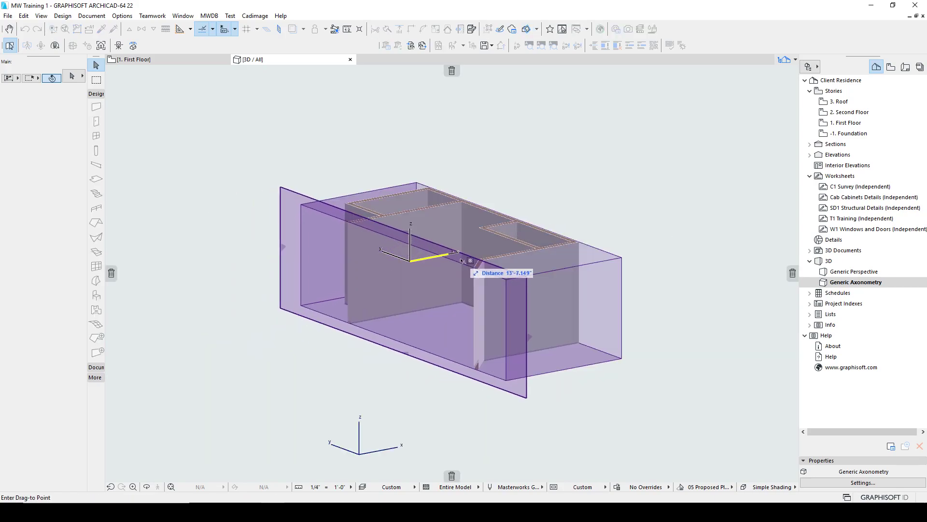
pyautogui.click(502, 246)
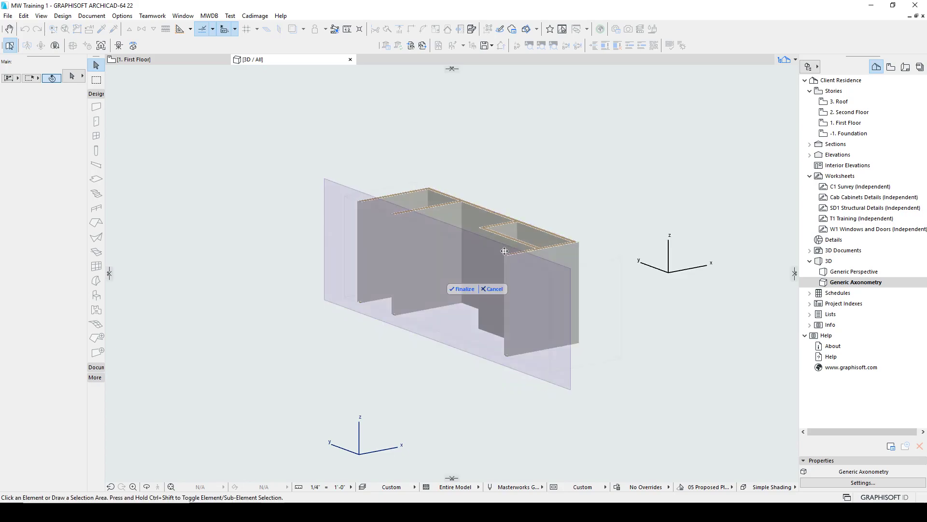
# Step: Add a horizontal cutting plane that slices off the upper part of the walls and finalize it
pyautogui.click(452, 69)
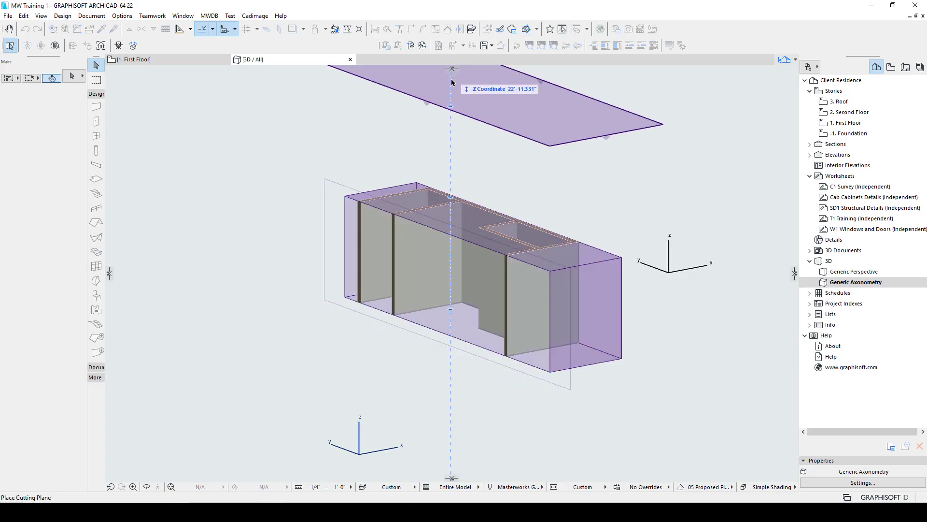
pyautogui.click(449, 250)
pyautogui.click(499, 271)
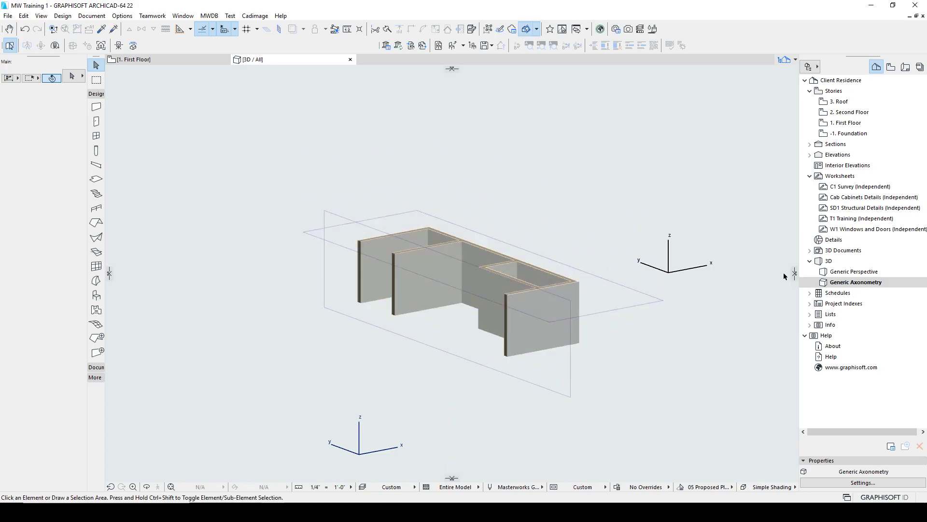
# Step: Remove both the vertical and the horizontal cutting plane from the 3D view
pyautogui.keyDown('shift'); pyautogui.moveTo(628, 304); pyautogui.dragTo(750, 296, button='middle'); pyautogui.keyUp('shift')
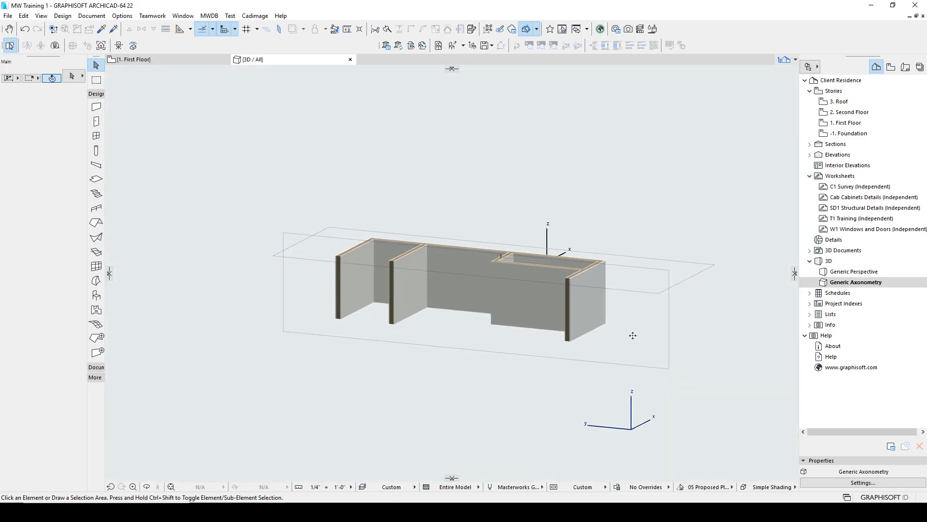
pyautogui.moveTo(294, 235); pyautogui.dragTo(114, 272)
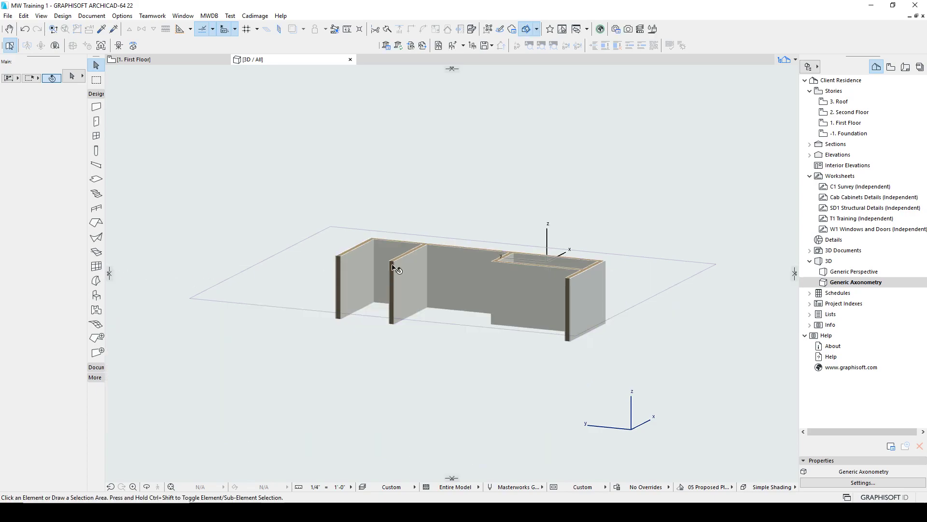
pyautogui.moveTo(589, 251); pyautogui.dragTo(791, 274)
pyautogui.keyDown('shift'); pyautogui.moveTo(677, 278); pyautogui.dragTo(601, 280, button='middle'); pyautogui.keyUp('shift')
pyautogui.scroll(2, 601, 281)
pyautogui.keyDown('shift'); pyautogui.moveTo(539, 307); pyautogui.dragTo(578, 278, button='middle'); pyautogui.keyUp('shift')
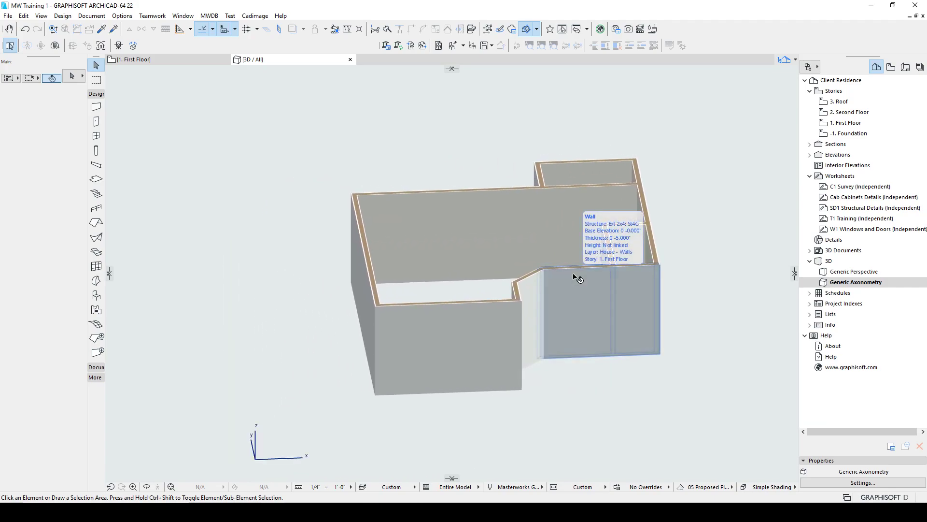
pyautogui.keyDown('shift'); pyautogui.moveTo(438, 286); pyautogui.dragTo(534, 275, button='middle'); pyautogui.keyUp('shift')
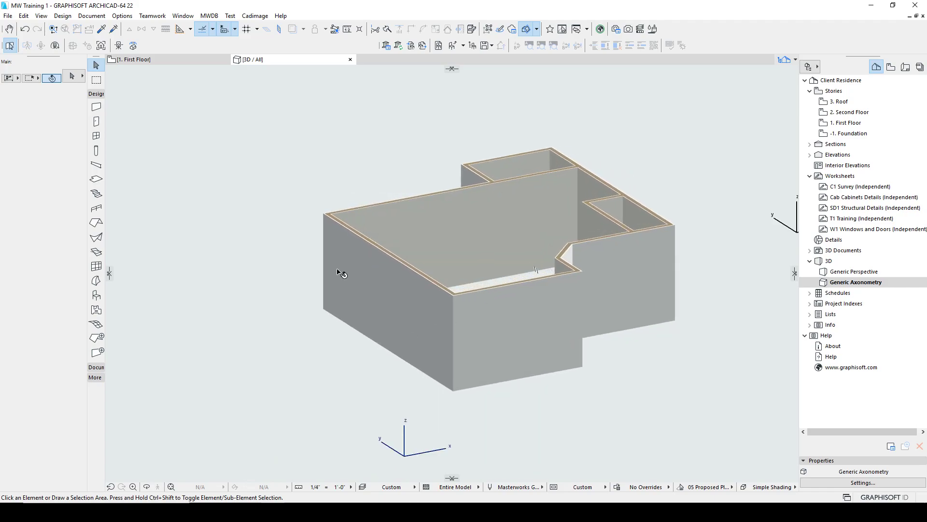
pyautogui.click(41, 15)
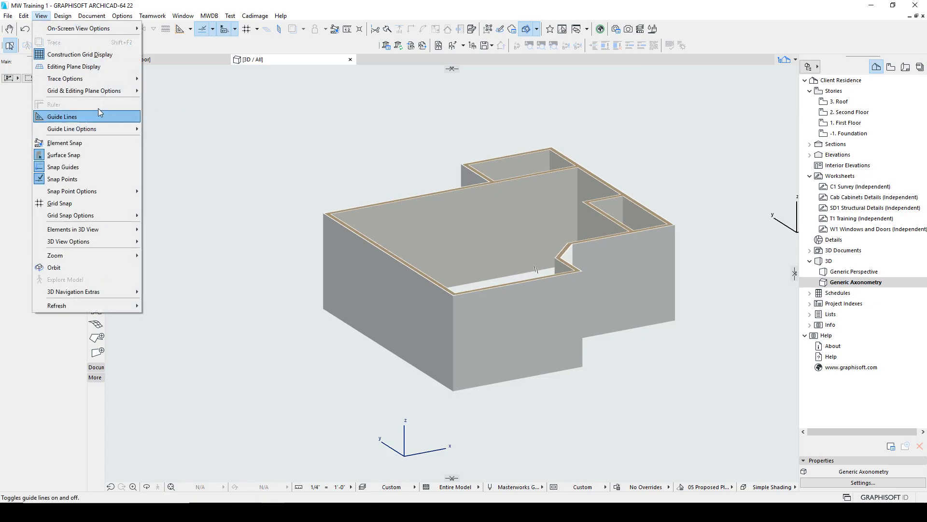
pyautogui.moveTo(80, 239)
pyautogui.click(173, 242)
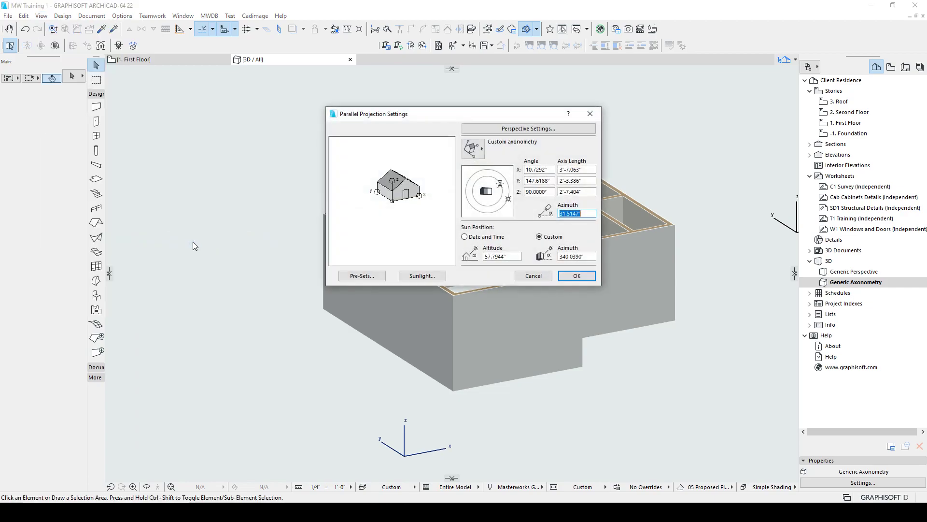
pyautogui.moveTo(454, 110); pyautogui.dragTo(419, 113)
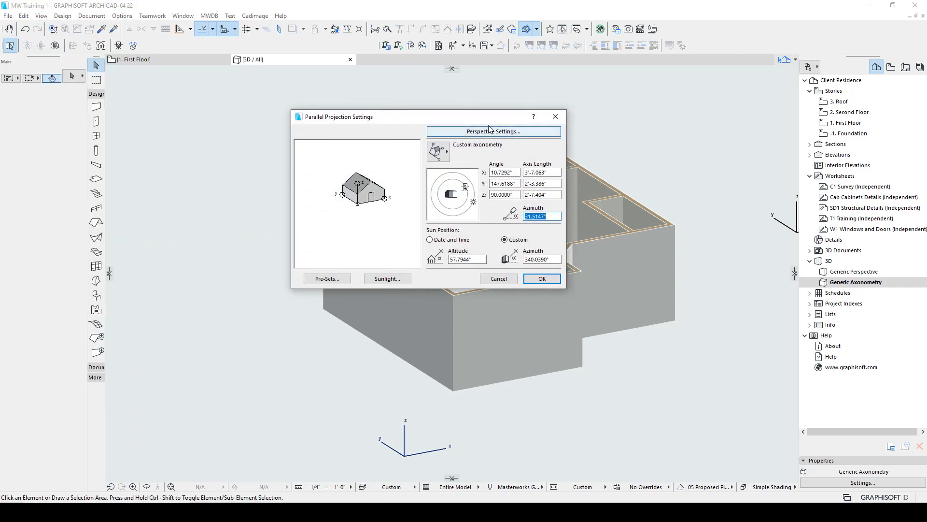
pyautogui.press('Escape')
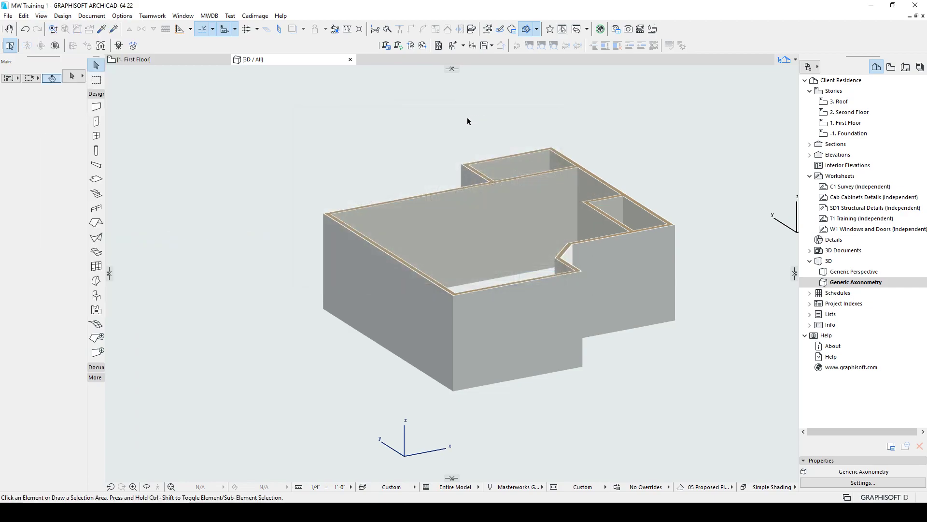
# Step: Switch the 3D view from parallel projection to perspective and look at the house from other sides
pyautogui.hotkey('ctrl', 'shift', 'F5')
pyautogui.click(519, 58)
pyautogui.hotkey('ctrl', 'shift', 'F3')
pyautogui.moveTo(431, 118); pyautogui.dragTo(404, 123)
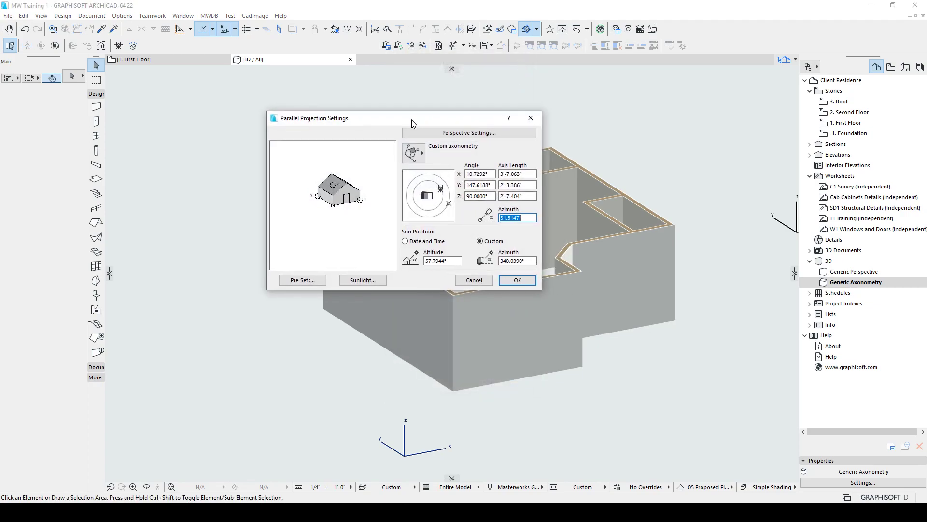
pyautogui.click(440, 138)
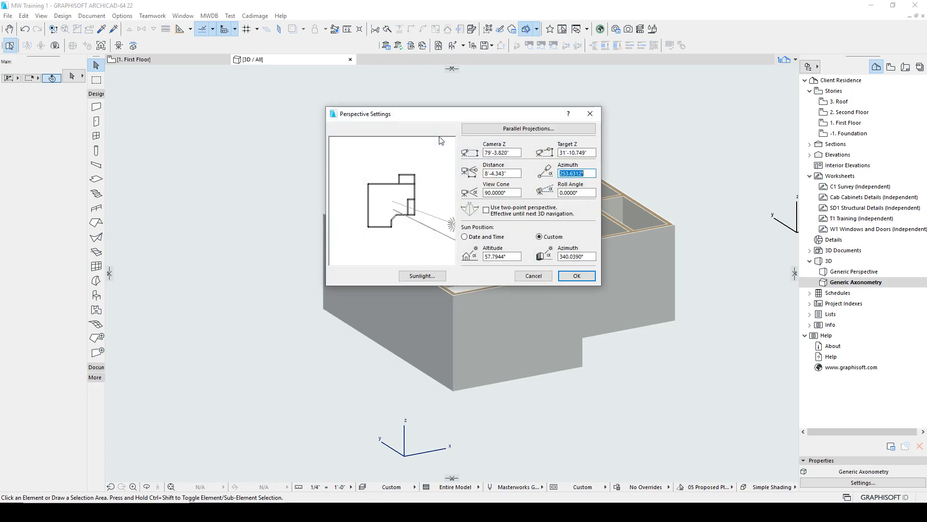
pyautogui.click(575, 276)
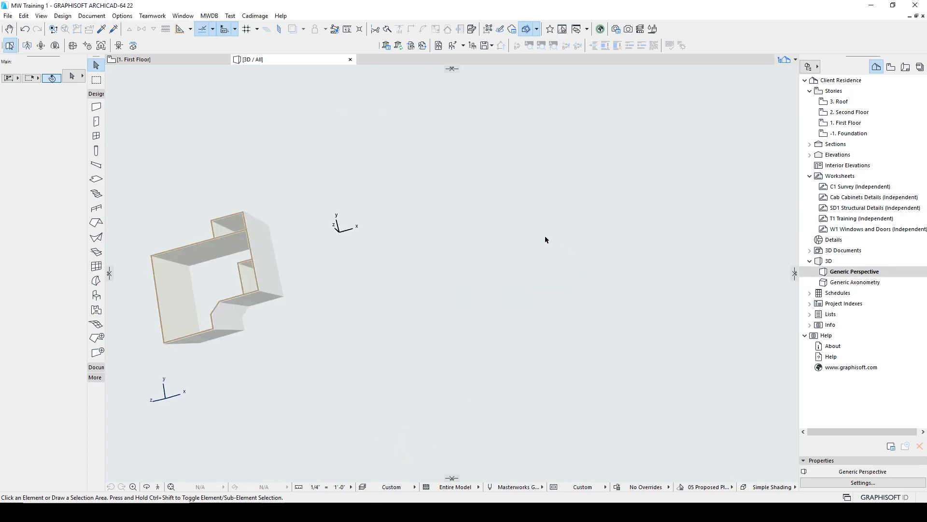
pyautogui.moveTo(241, 238); pyautogui.dragTo(321, 272)
pyautogui.moveTo(573, 257); pyautogui.dragTo(336, 252)
pyautogui.scroll(5, 517, 242)
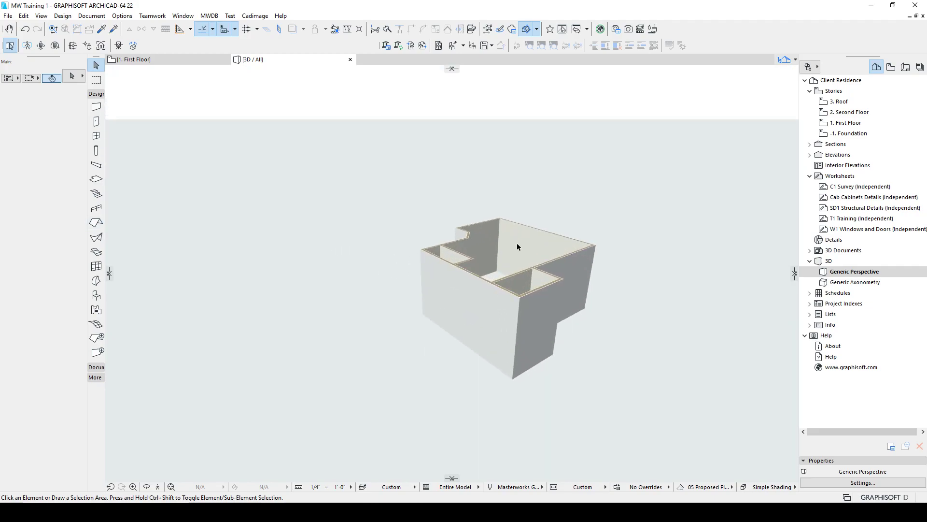
pyautogui.moveTo(540, 245); pyautogui.dragTo(440, 172)
# Step: Switch the 3D view from perspective back to parallel projection
pyautogui.hotkey('ctrl', 'shift', 'F3')
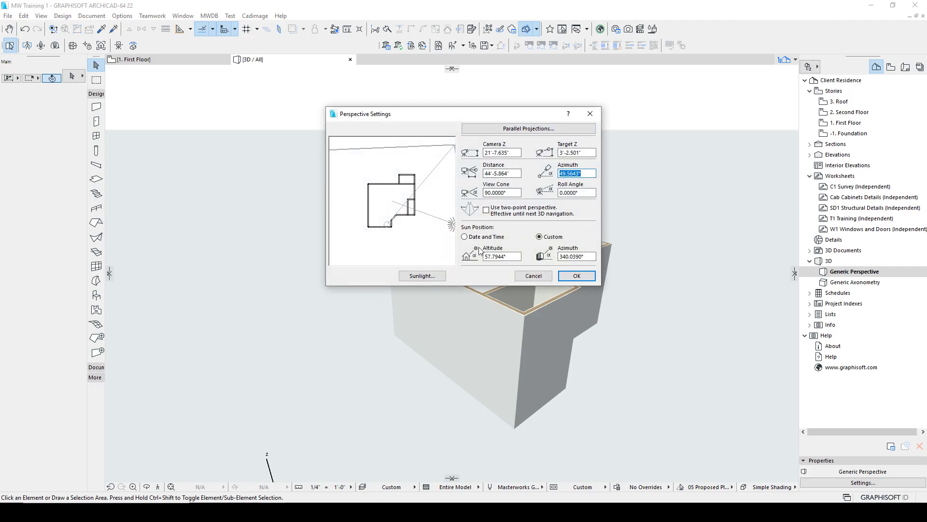
pyautogui.click(517, 128)
pyautogui.click(525, 282)
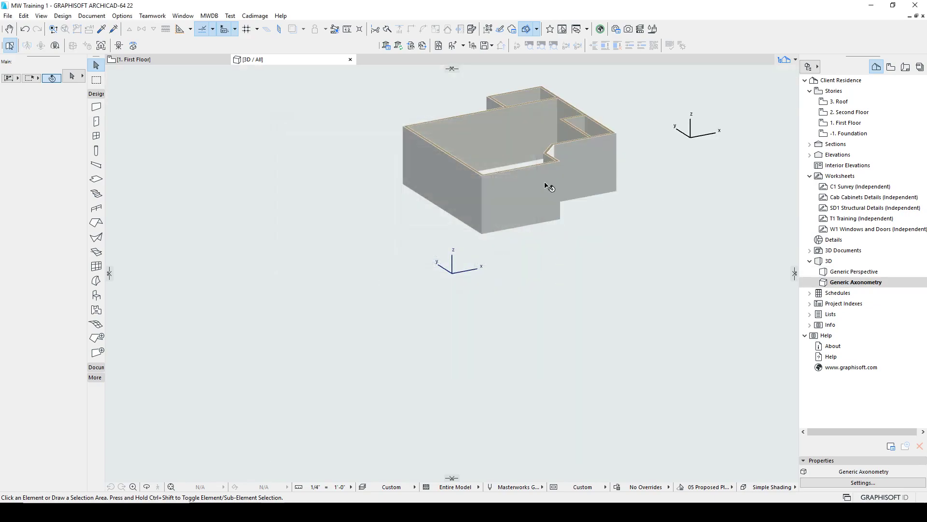
pyautogui.moveTo(525, 184)
pyautogui.mouseDown()
pyautogui.moveTo(559, 112)
pyautogui.moveTo(636, 164)
pyautogui.moveTo(415, 237)
pyautogui.moveTo(539, 193)
pyautogui.mouseUp()
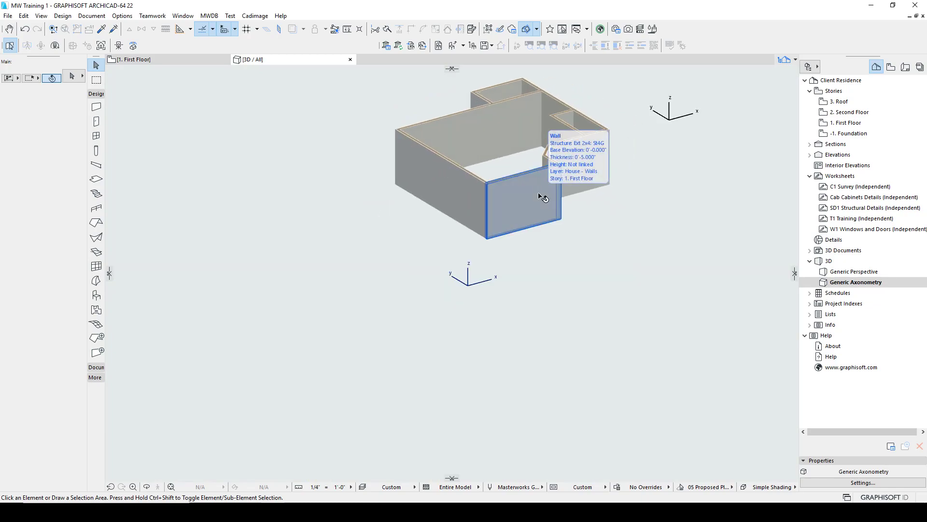
# Step: Apply a perspective view with the camera azimuth at 306.7872°, distance 28'-5.808" and the custom sun azimuth at 238.1340°
pyautogui.hotkey('ctrl', 'shift', 'F3')
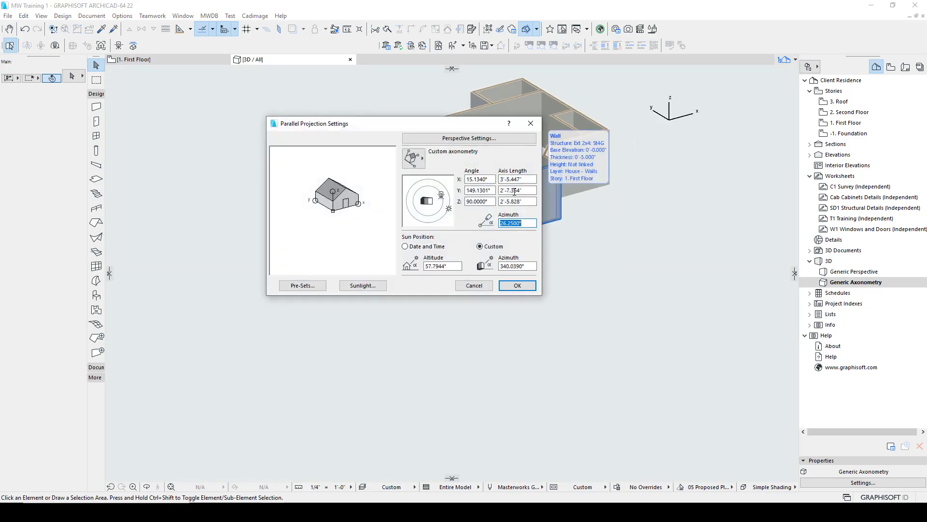
pyautogui.click(472, 138)
pyautogui.moveTo(449, 229); pyautogui.dragTo(371, 239)
pyautogui.moveTo(455, 147); pyautogui.dragTo(389, 195)
pyautogui.moveTo(421, 246); pyautogui.dragTo(430, 248)
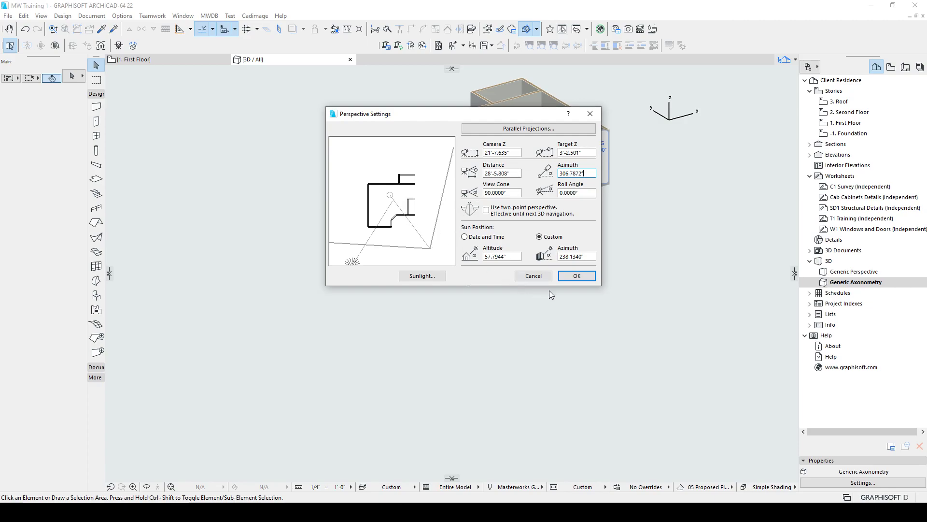
pyautogui.click(569, 277)
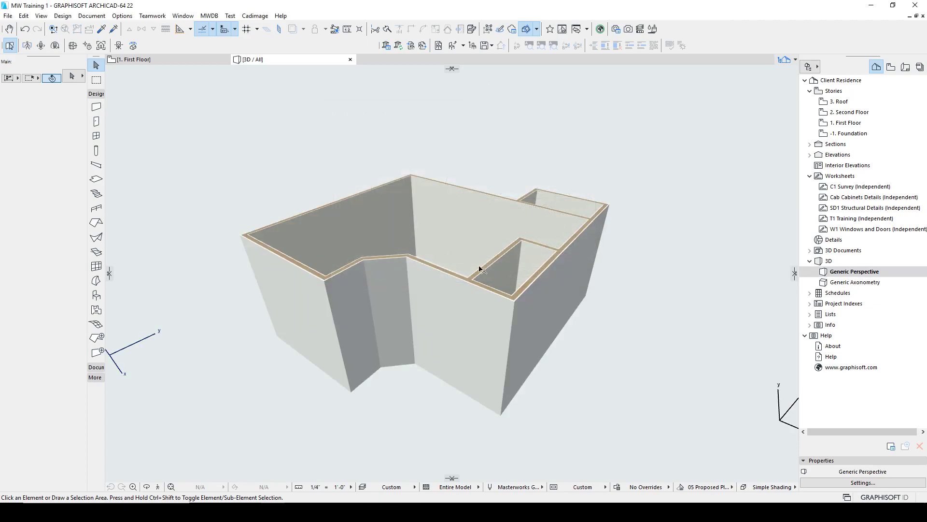
# Step: Move the sun to the opposite side of the house plan, at an azimuth of 117.7585°, and apply it
pyautogui.hotkey('ctrl', 'shift', 'F3')
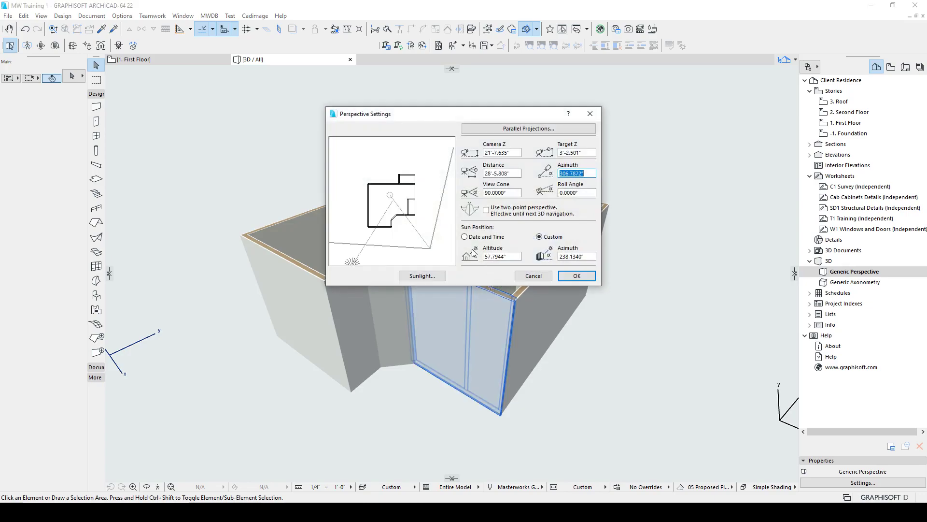
pyautogui.moveTo(373, 265); pyautogui.dragTo(379, 143)
pyautogui.click(577, 276)
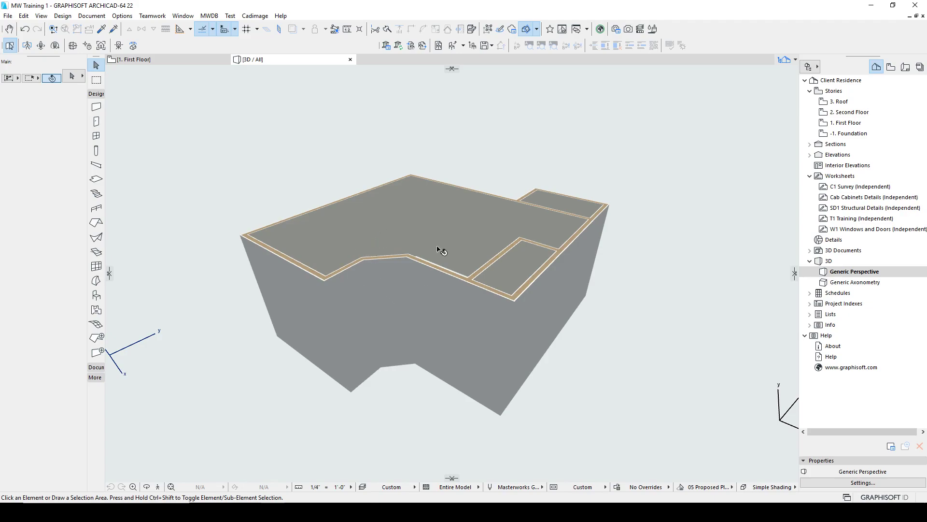
# Step: Move the sun on the perspective plan preview to an azimuth of 212.1957°, check the sunlight settings and apply
pyautogui.hotkey('ctrl', 'shift', 'F3')
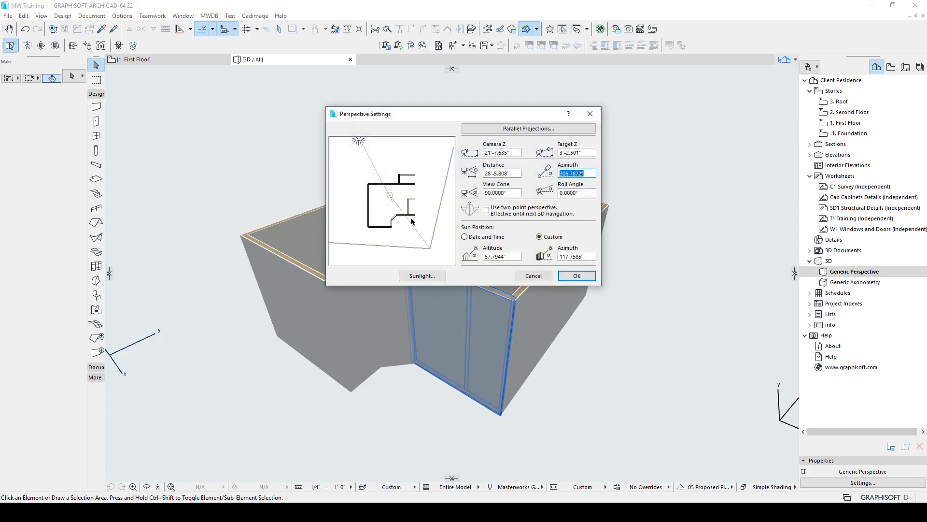
pyautogui.moveTo(358, 143); pyautogui.dragTo(333, 240)
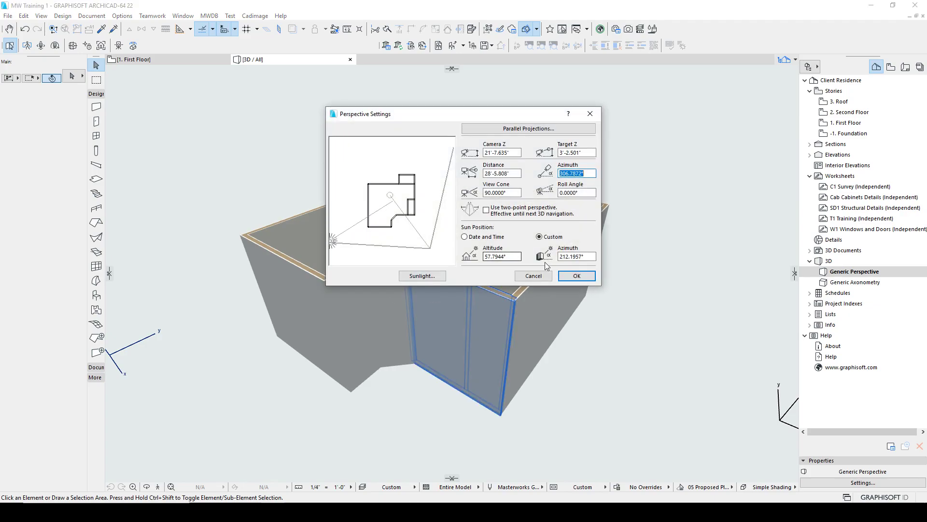
pyautogui.click(514, 257)
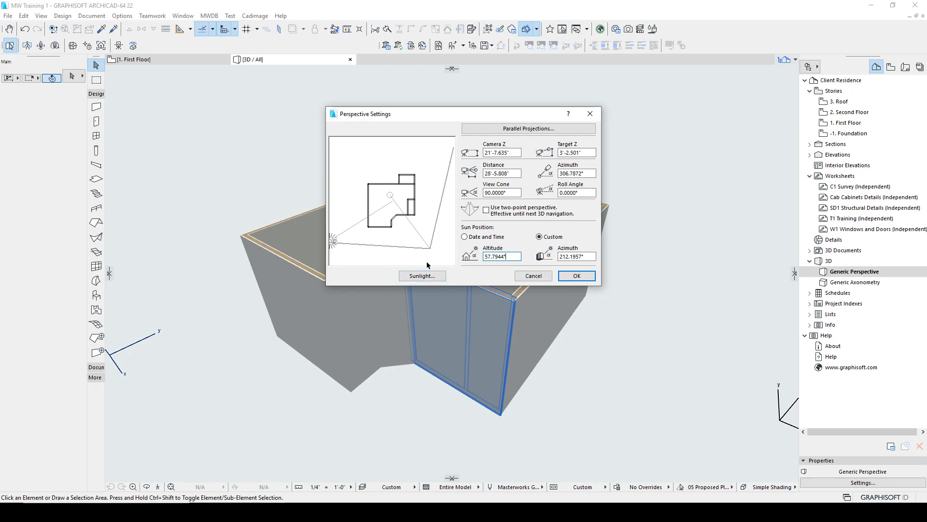
pyautogui.click(425, 274)
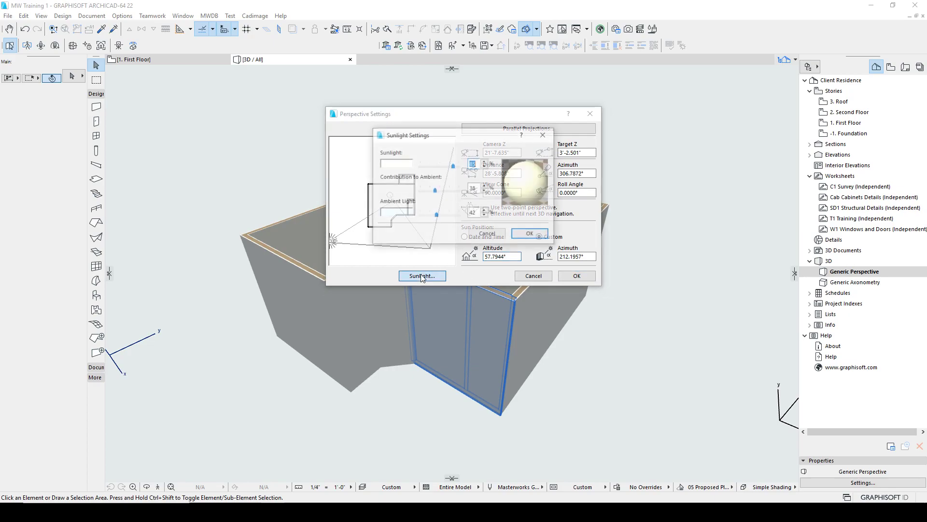
pyautogui.click(529, 234)
pyautogui.click(569, 276)
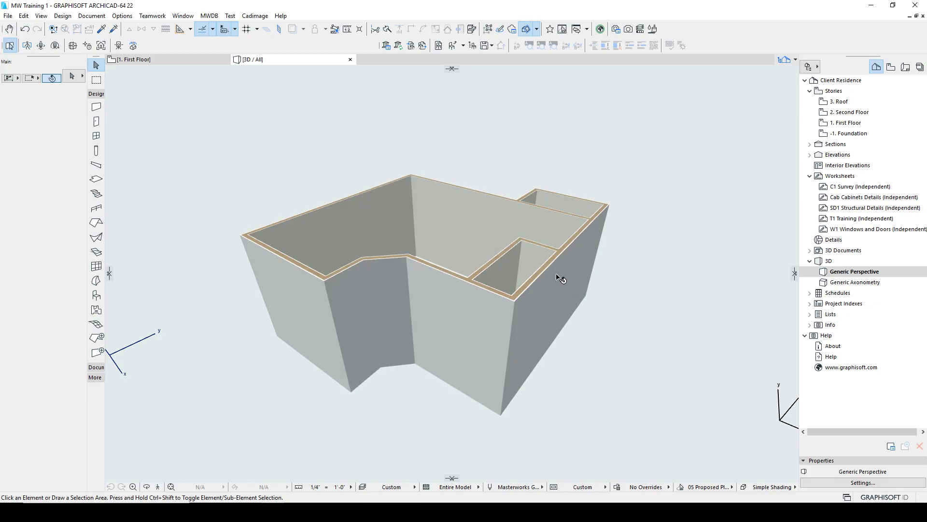
# Step: Orbit around the house, start exploring the model and fly forward through the outer wall into the interior
pyautogui.moveTo(407, 292); pyautogui.dragTo(466, 326)
pyautogui.moveTo(390, 232); pyautogui.dragTo(379, 254)
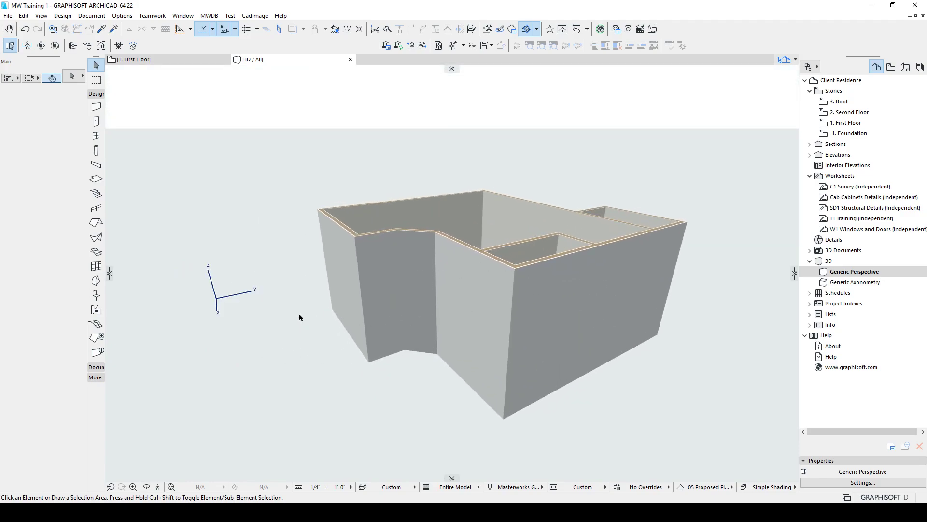
pyautogui.click(154, 488)
pyautogui.press('Up')
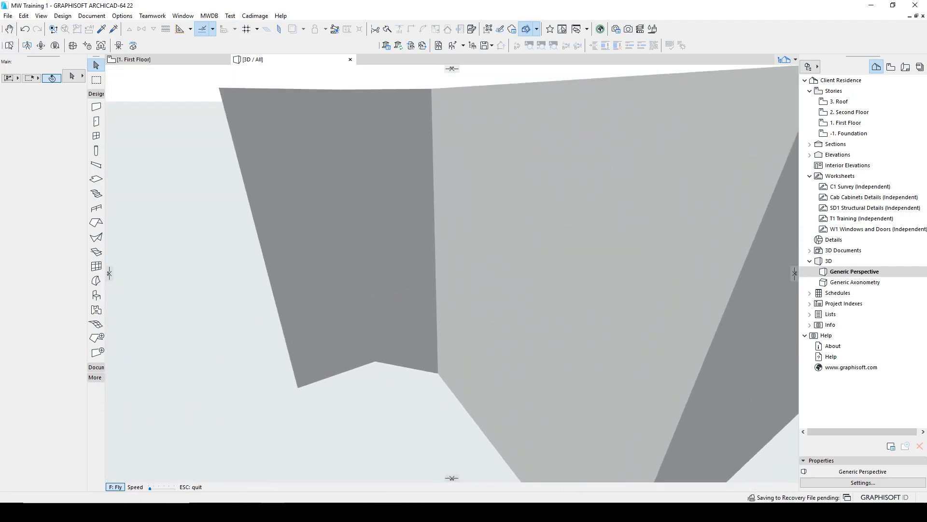
pyautogui.press('Up')
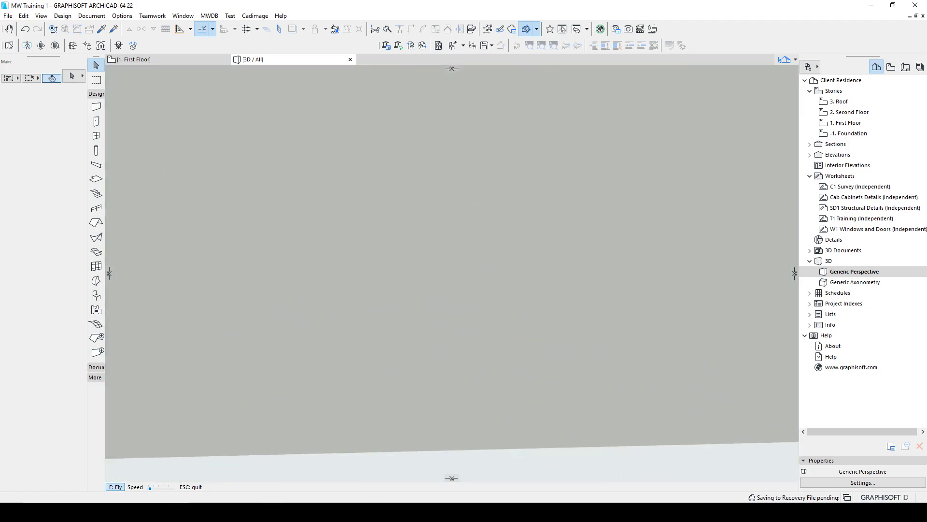
pyautogui.press('Up')
pyautogui.press('Up')
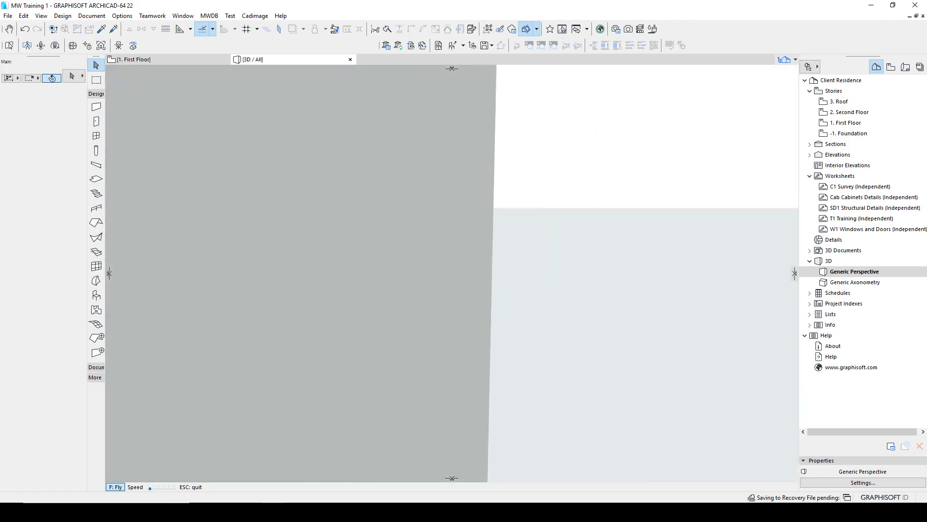
pyautogui.press('Up')
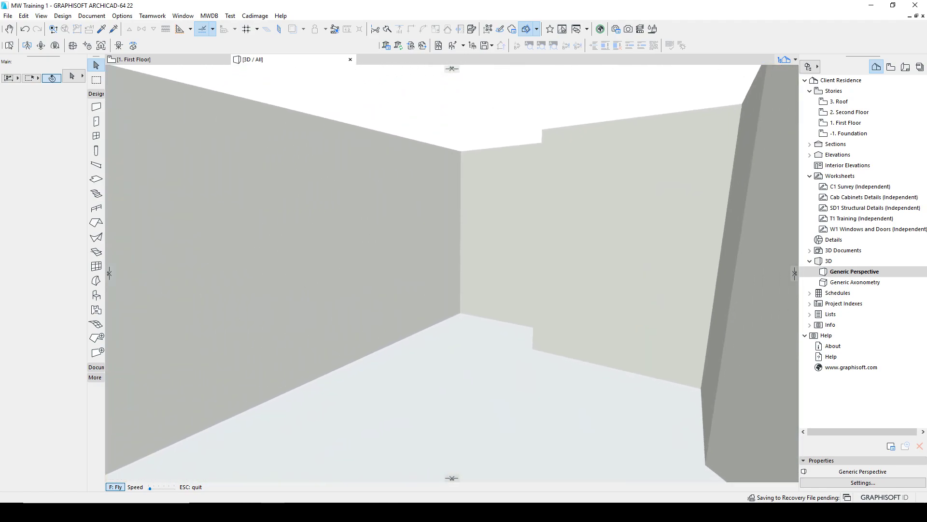
# Step: Fly back and forth through the house's walls, turn to view it from outside, and leave explore mode
pyautogui.press('Up')
pyautogui.press('Up')
pyautogui.press('Down')
pyautogui.press('Up')
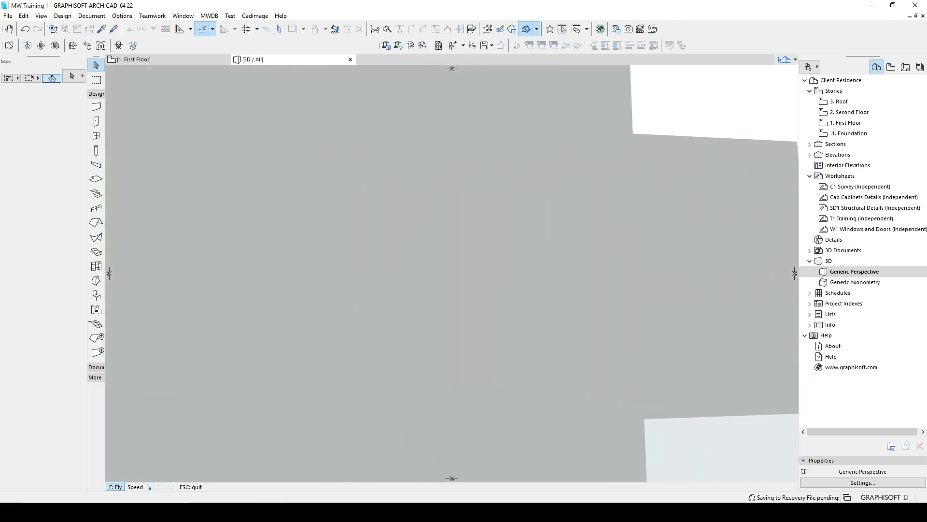
pyautogui.press('Down')
pyautogui.press('Up')
pyautogui.press('Up')
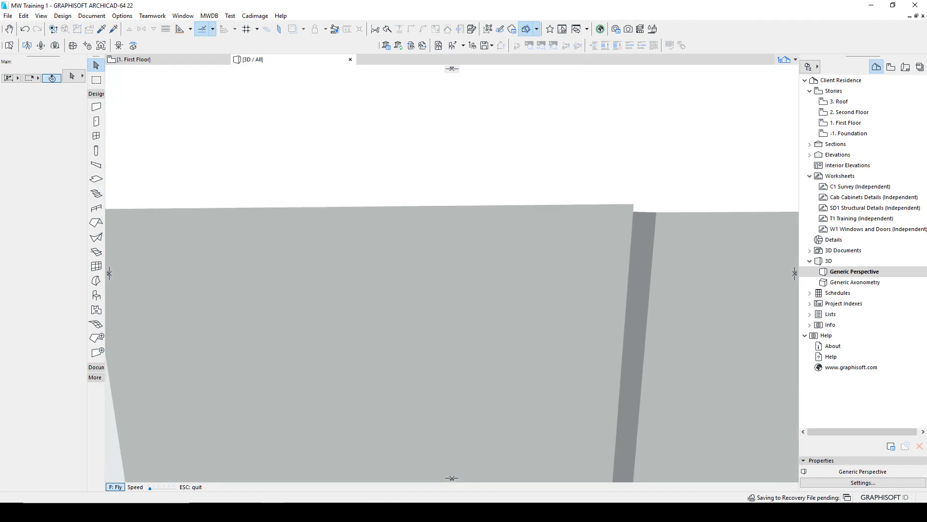
pyautogui.press('Up')
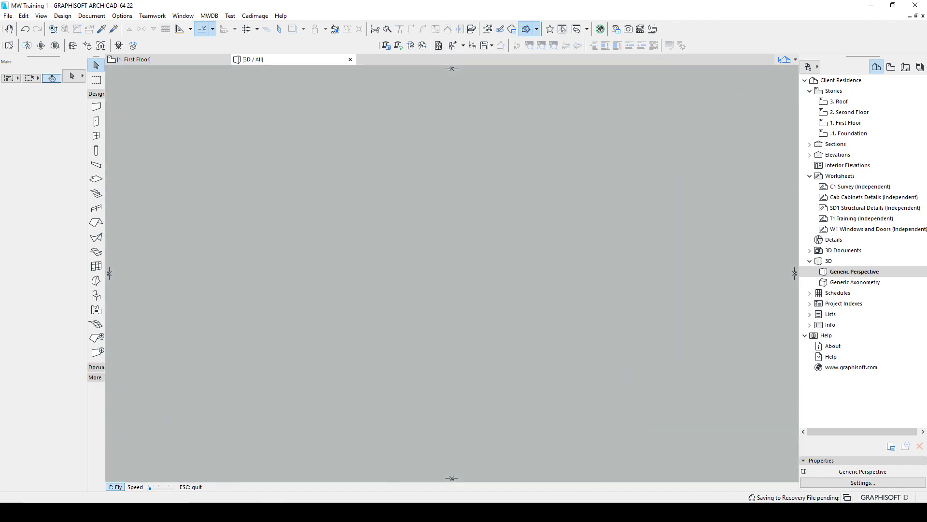
pyautogui.press('Down')
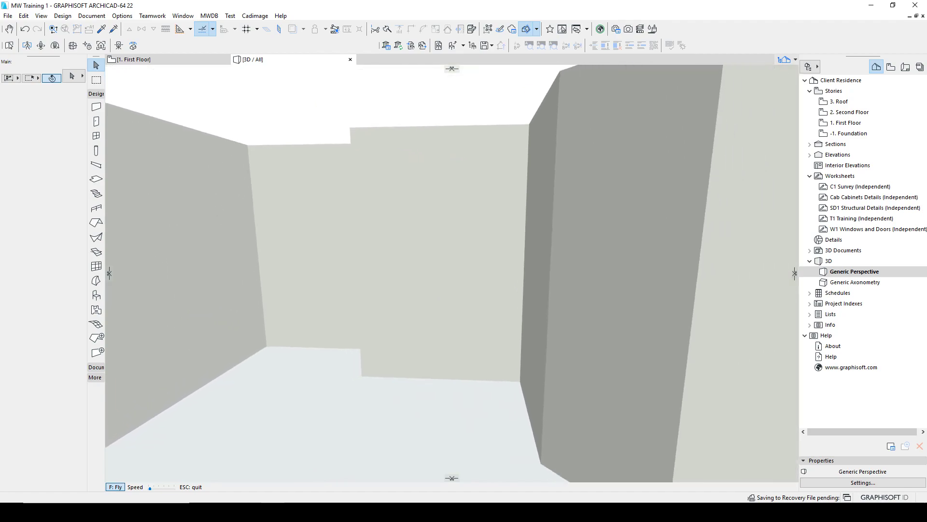
pyautogui.press('Left')
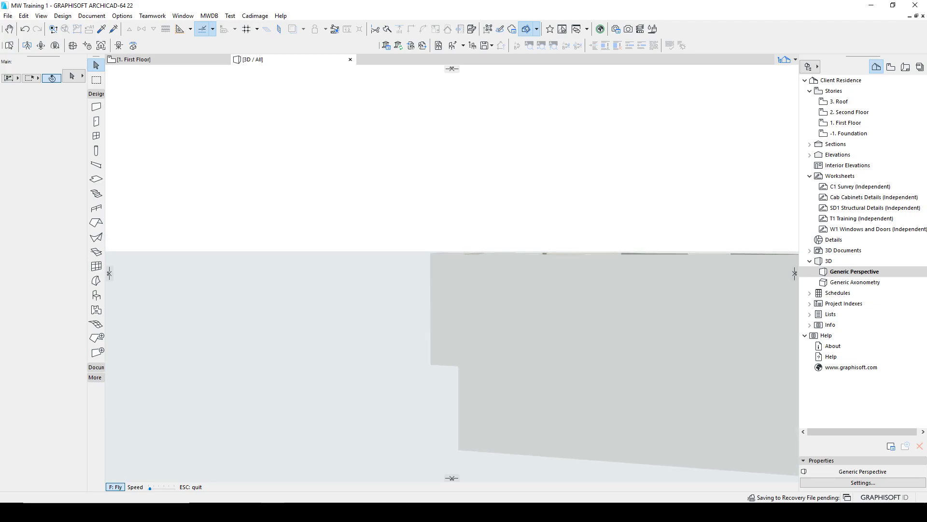
pyautogui.press('Escape')
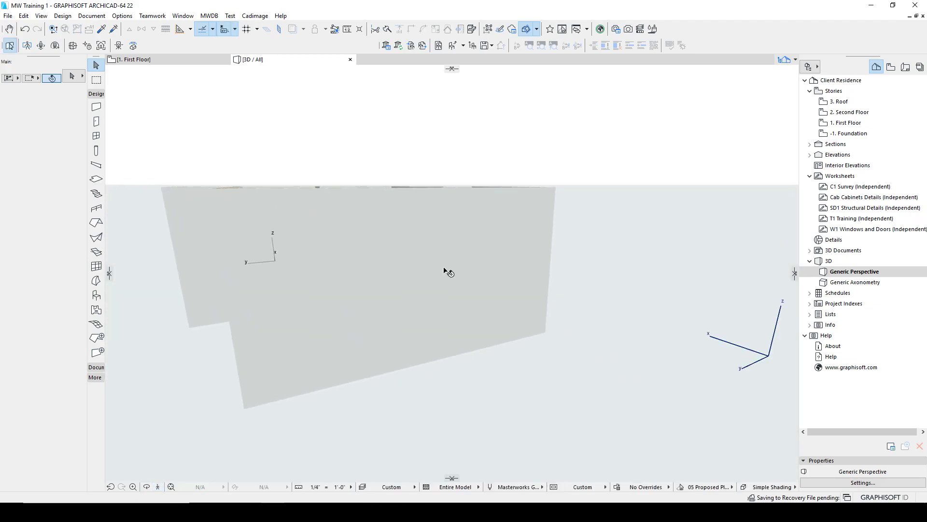